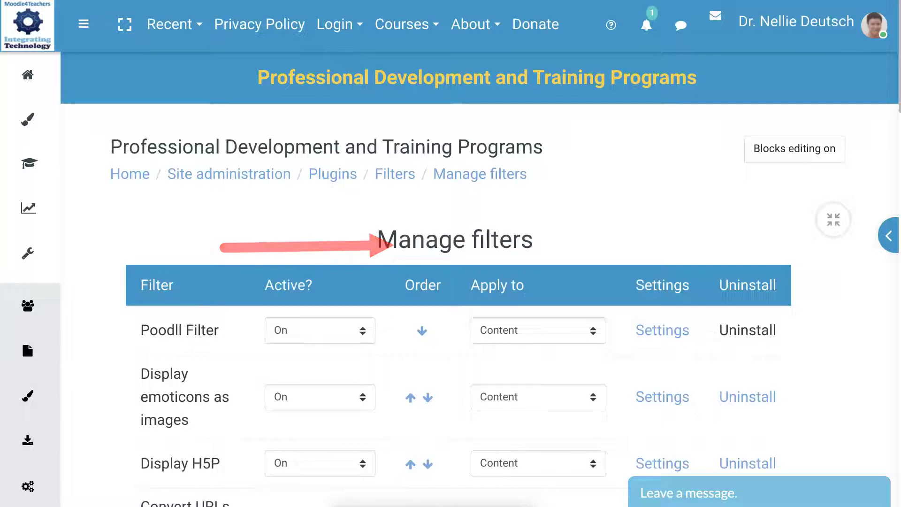
Change the TeX notation filter from Off, but available to On in Manage filters.
scroll(323, 244, down, 2)
scroll(323, 244, down, 5)
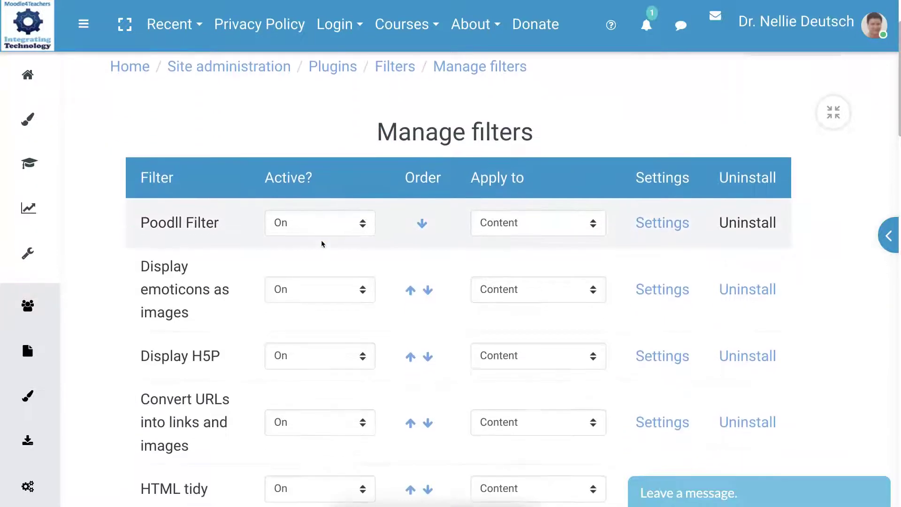
scroll(322, 243, down, 2)
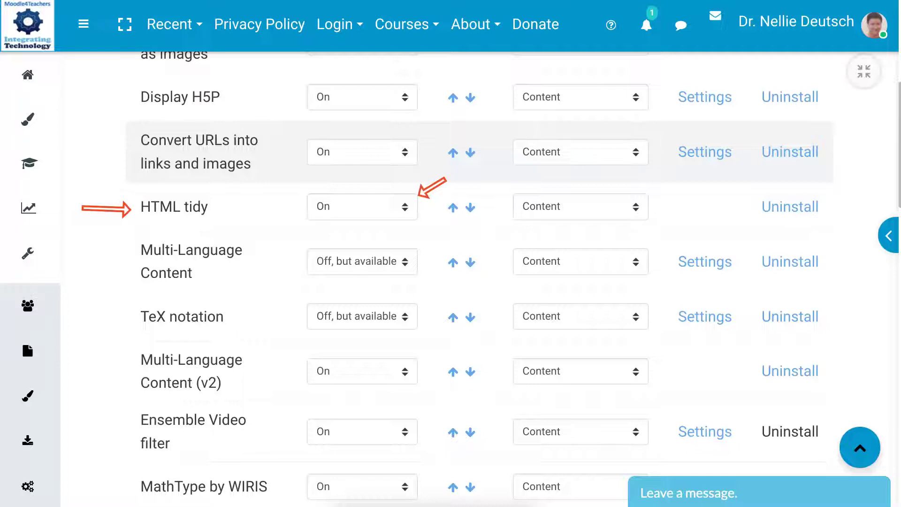
scroll(451, 281, up, 2)
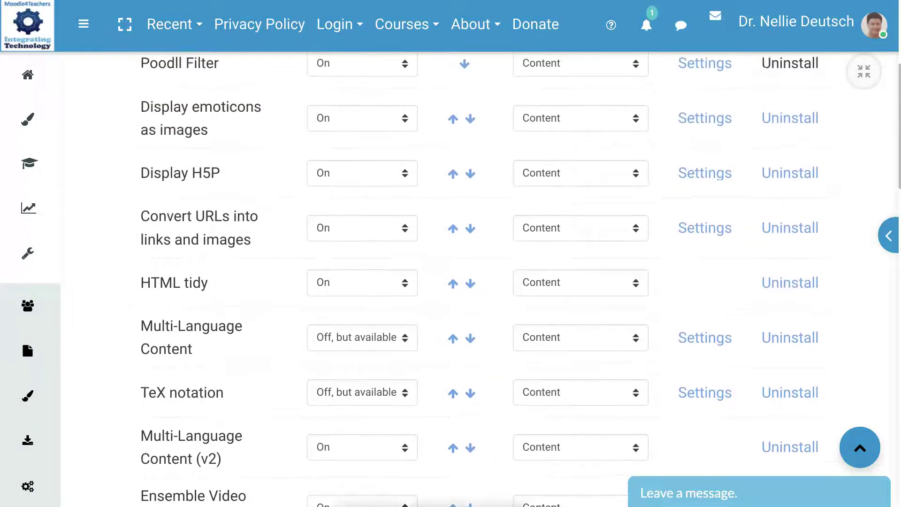
scroll(451, 282, down, 2)
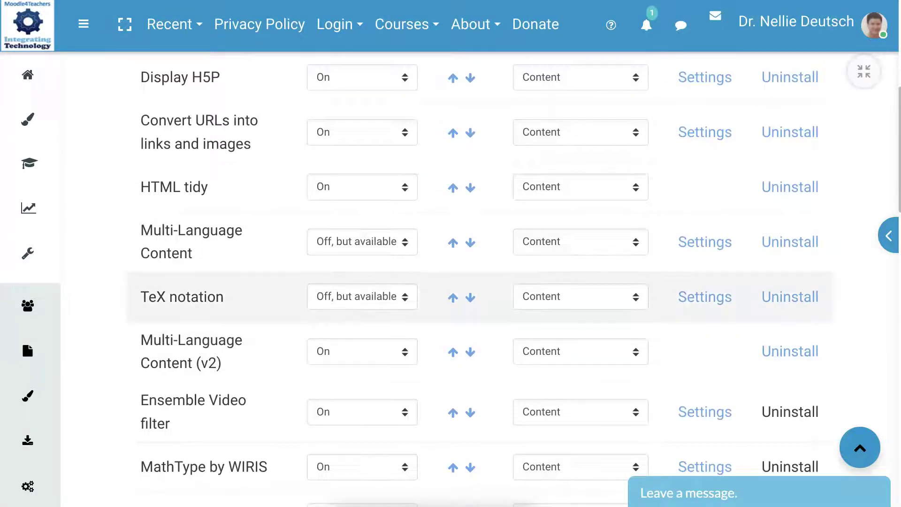
click(361, 297)
key(Return)
scroll(479, 279, down, 5)
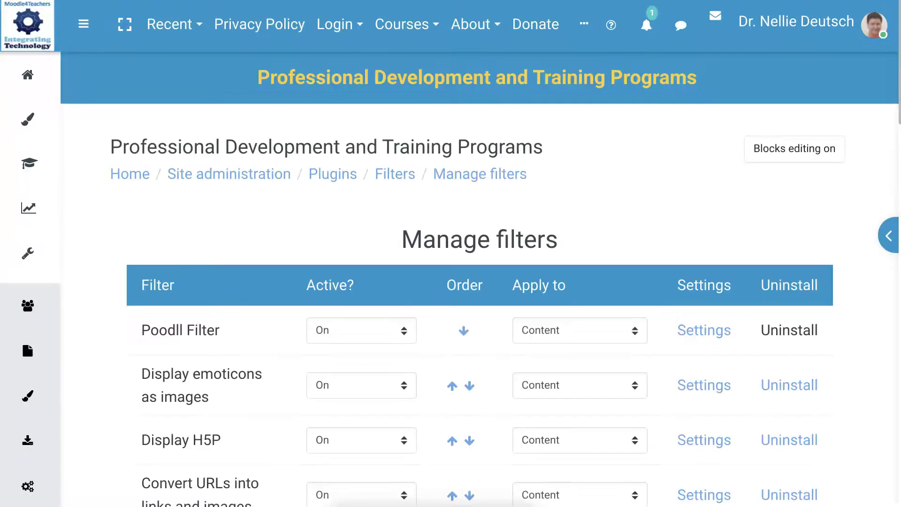
scroll(420, 297, down, 5)
scroll(419, 296, down, 2)
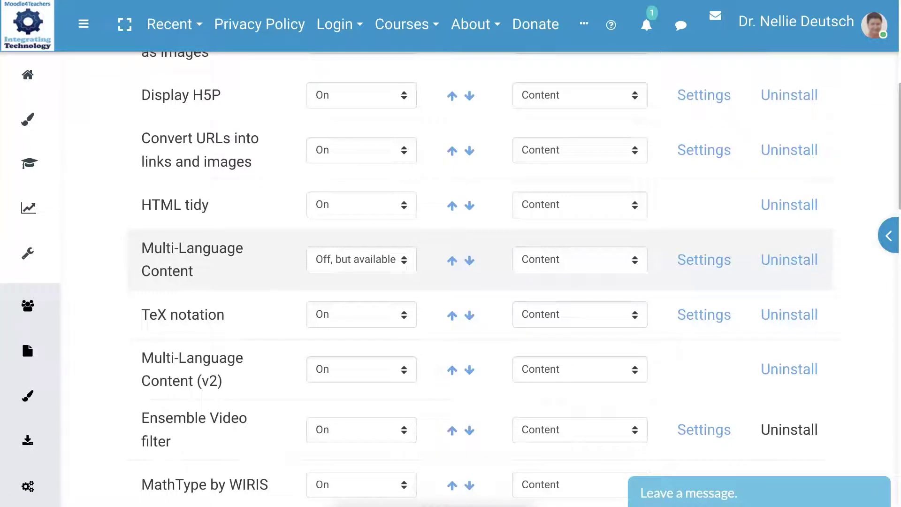
Set the Multi-Language Content filter's Active? state to On.
click(404, 264)
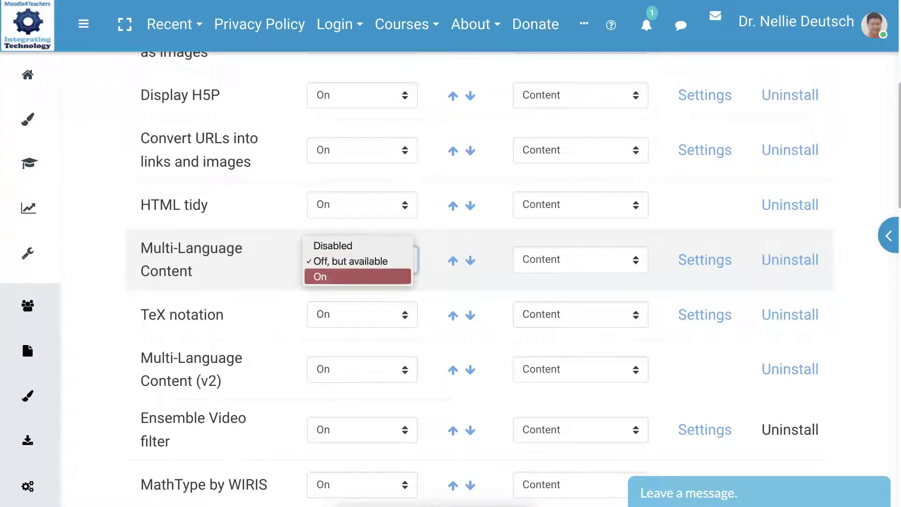
click(358, 275)
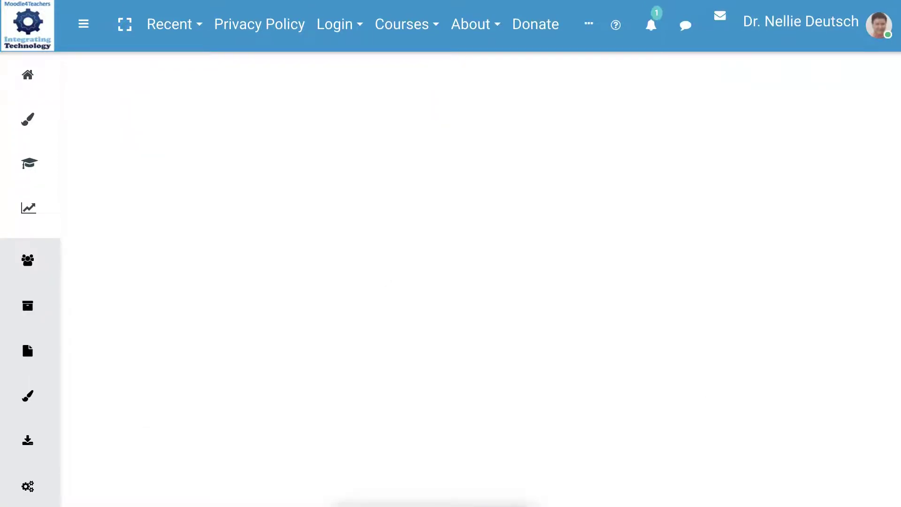
scroll(432, 272, down, 4)
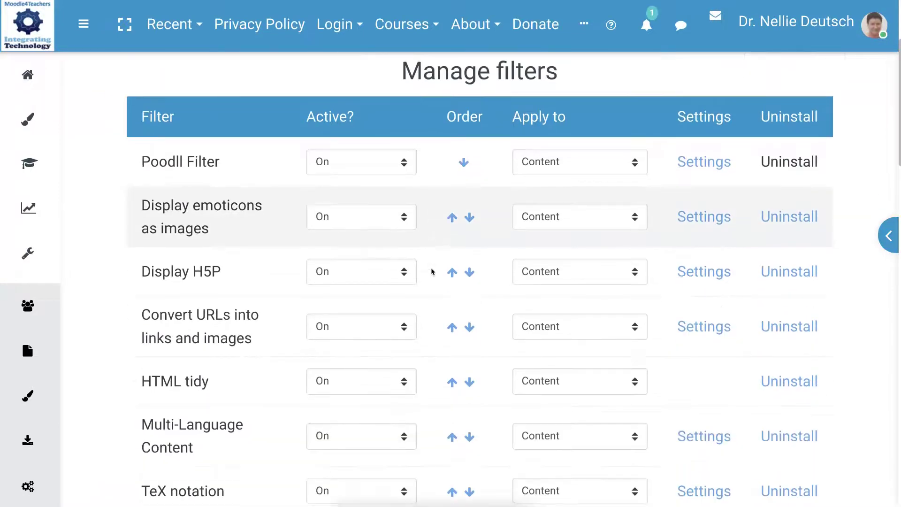
Review the filter list, confirming TeX notation is On and MathJax stays Off, but available.
scroll(431, 272, down, 6)
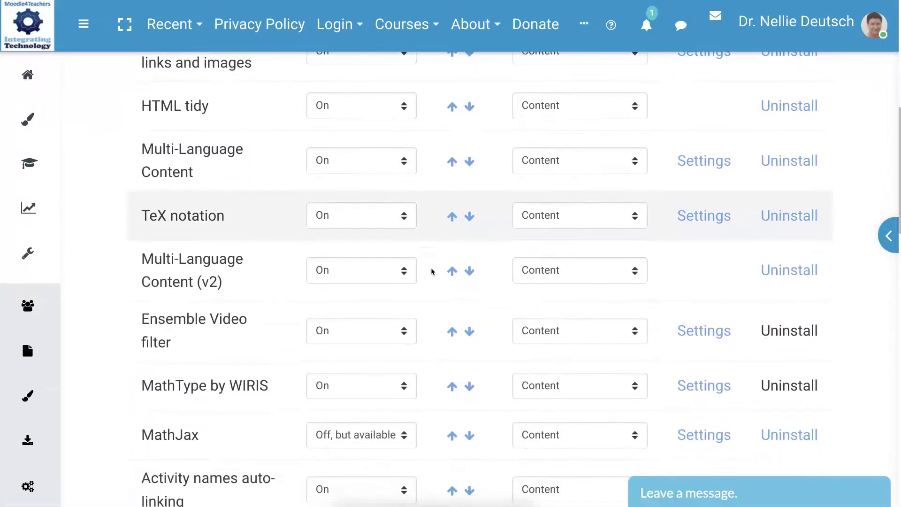
scroll(432, 272, down, 1)
scroll(432, 272, down, 3)
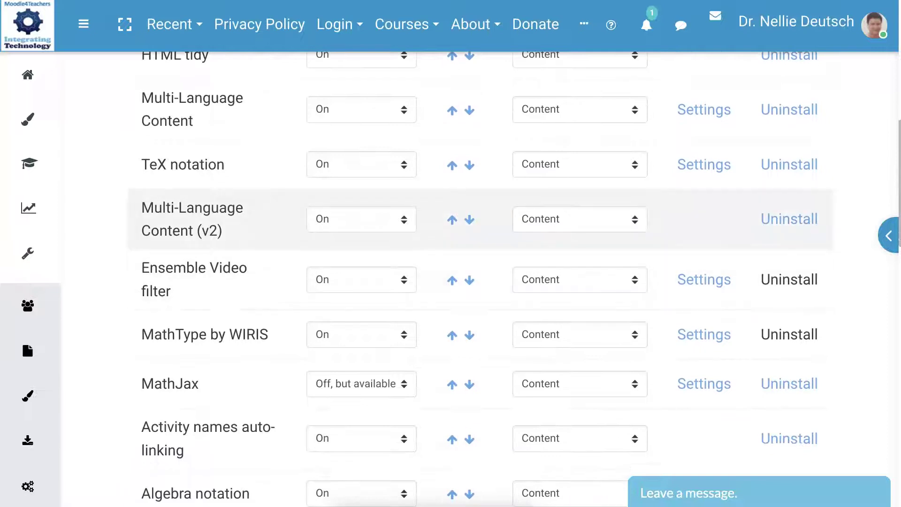
scroll(380, 234, down, 5)
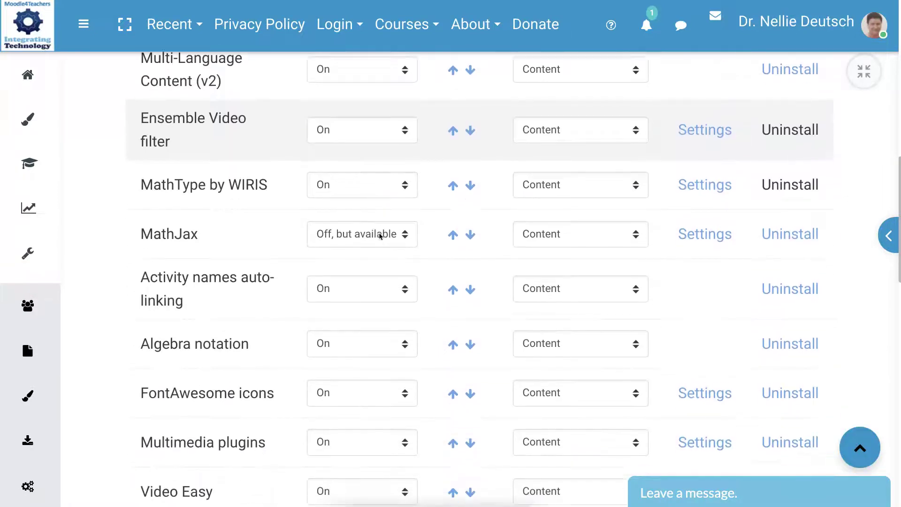
scroll(379, 235, down, 5)
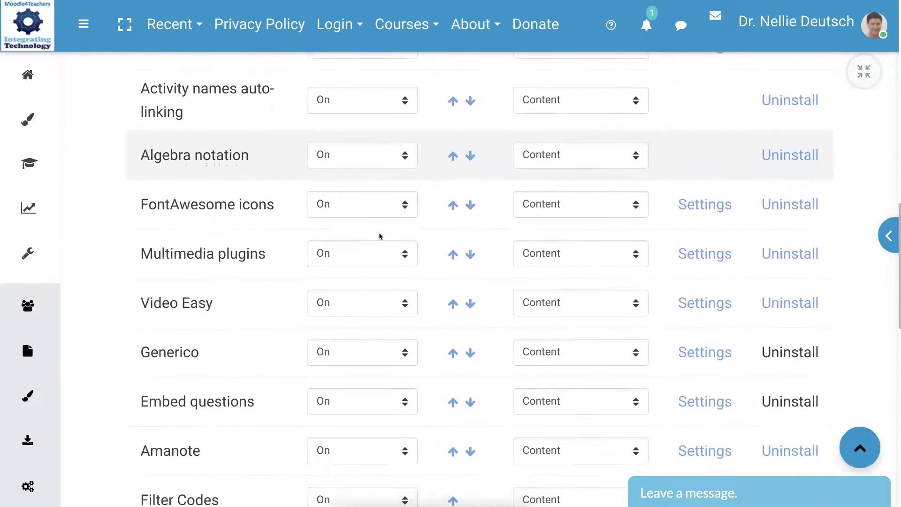
scroll(380, 234, down, 3)
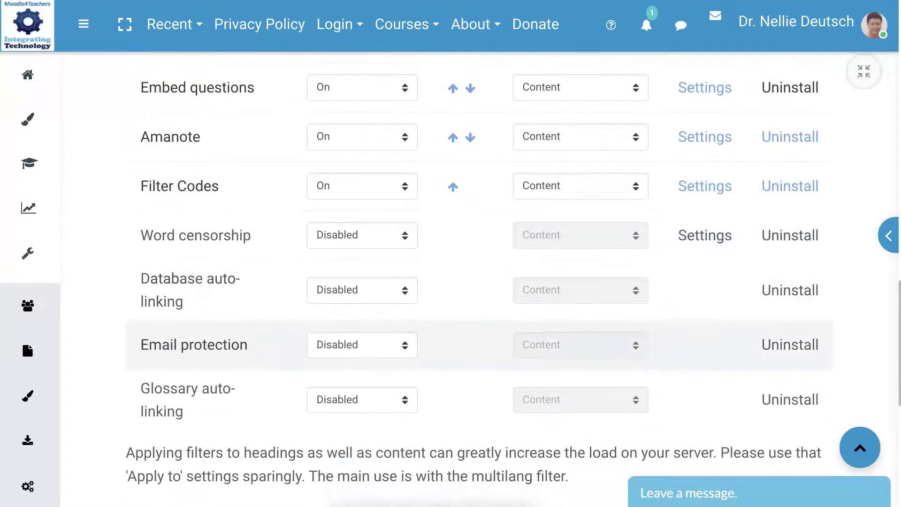
scroll(406, 283, up, 5)
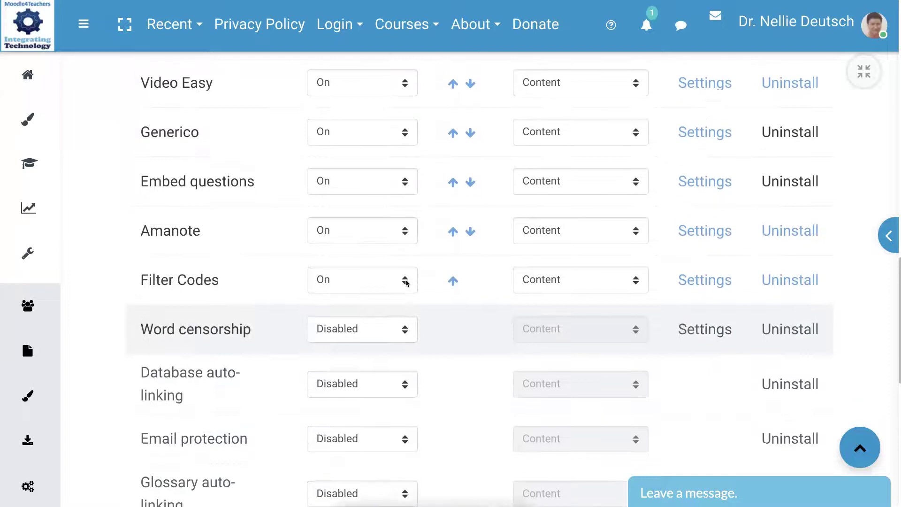
scroll(407, 283, up, 4)
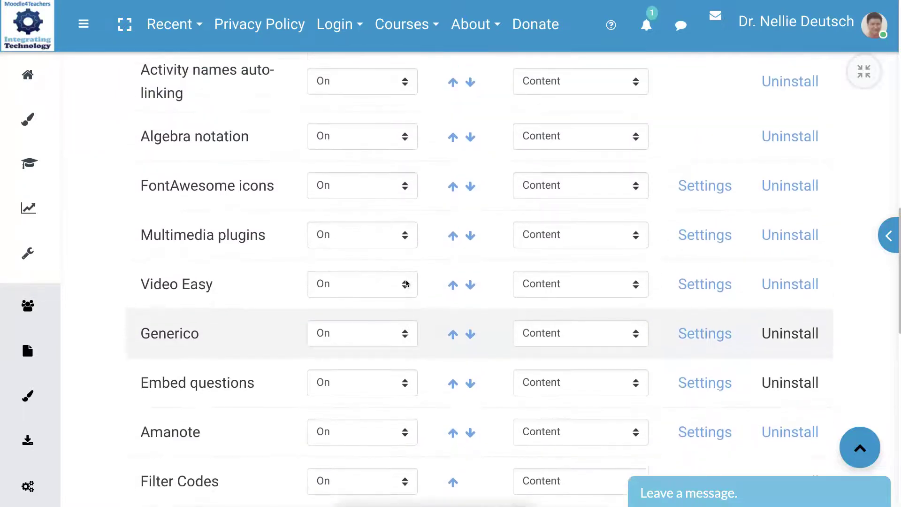
scroll(407, 282, up, 4)
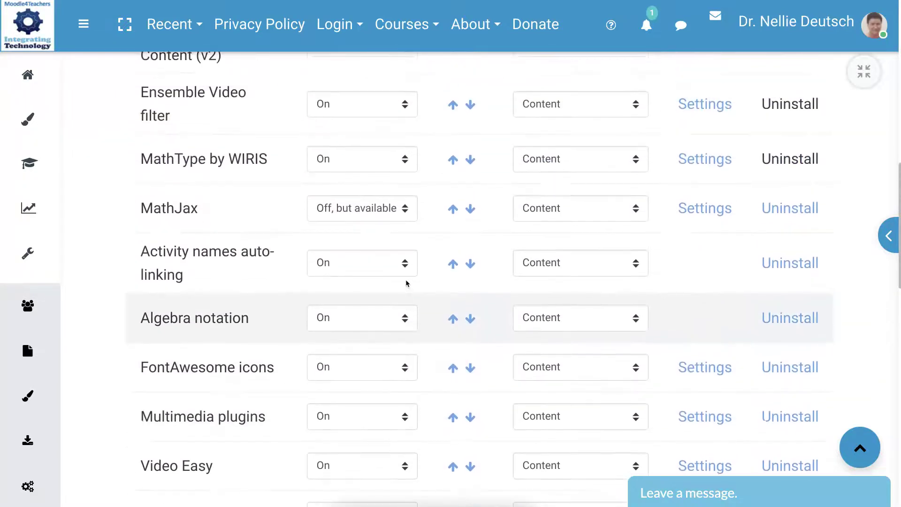
scroll(407, 283, up, 4)
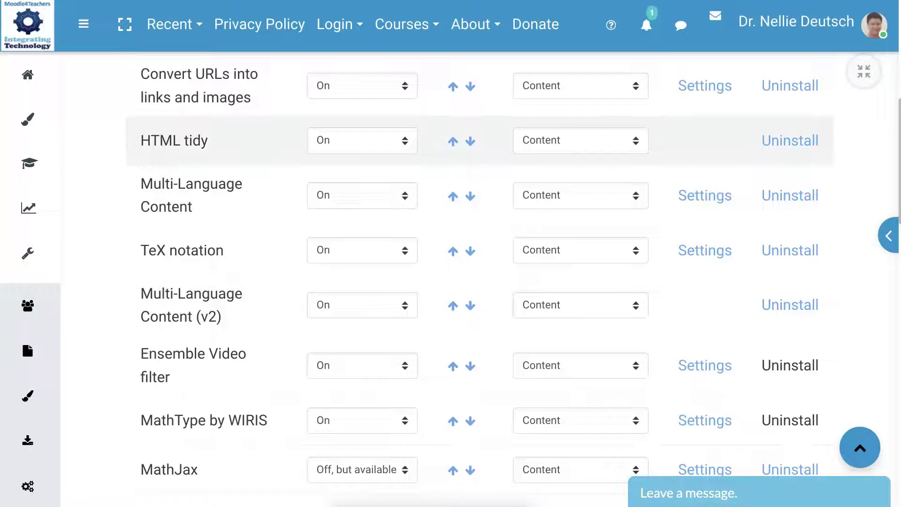
Set the HTML tidy filter to Off, but available.
click(409, 143)
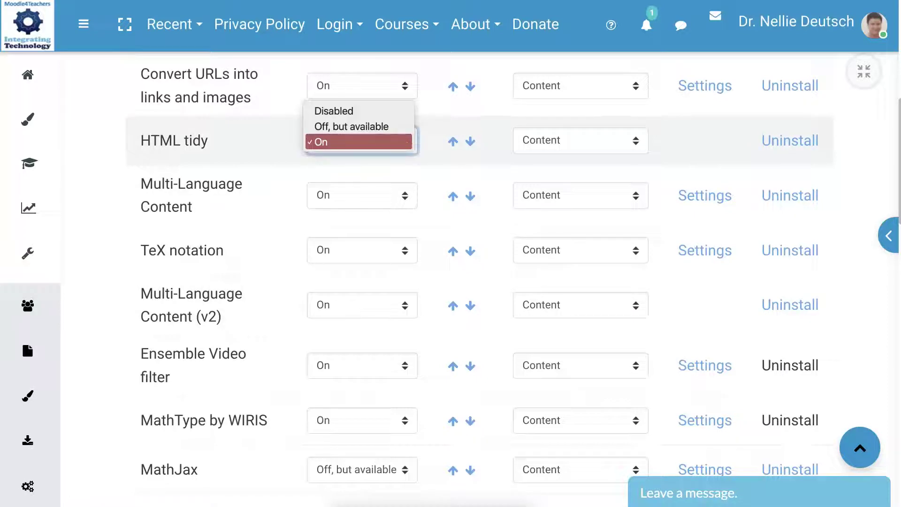
click(390, 124)
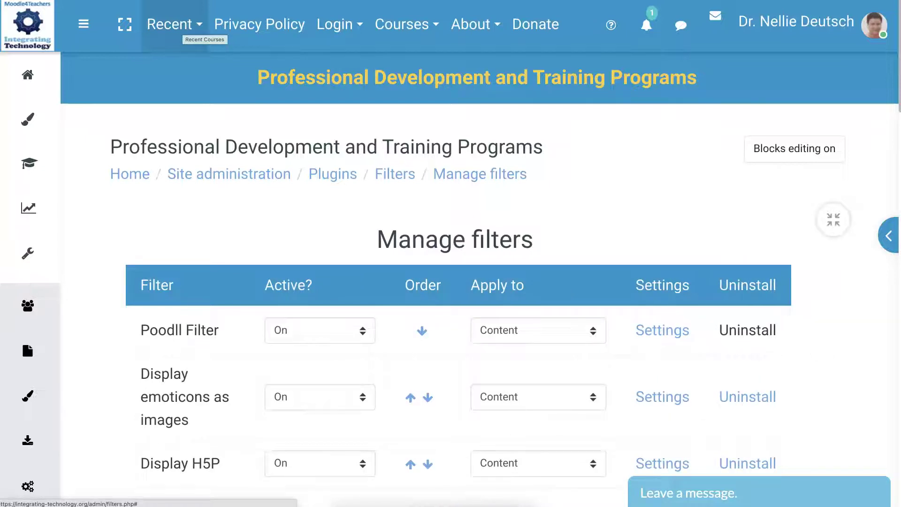
Go to the Developing Learning Habits course and open its Support Forum for Questions.
click(188, 26)
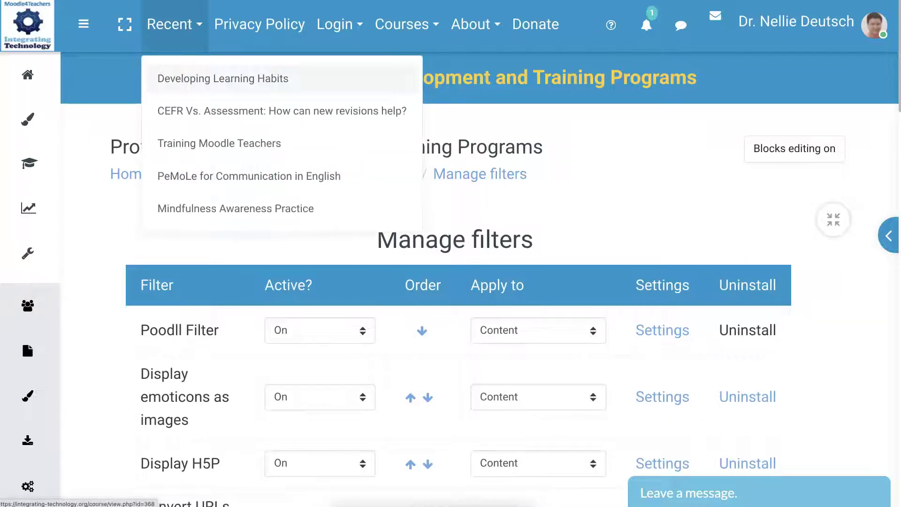
click(216, 81)
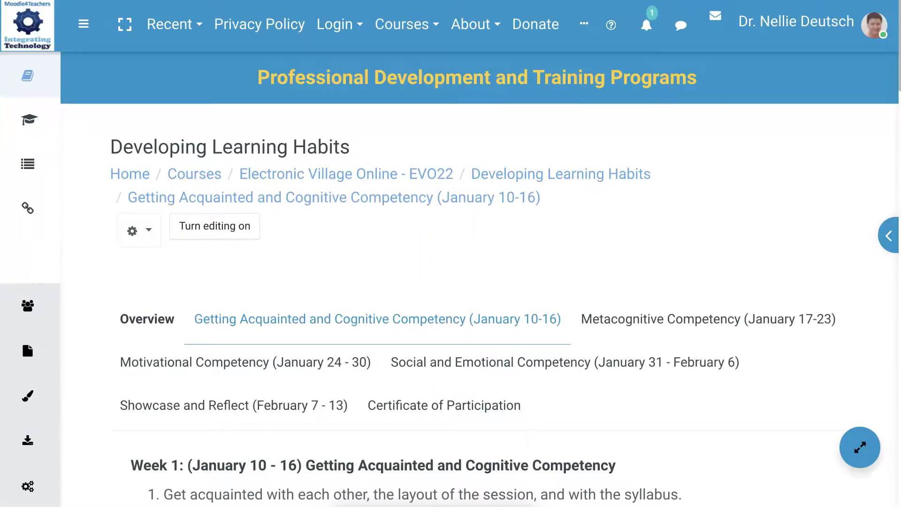
scroll(325, 221, down, 3)
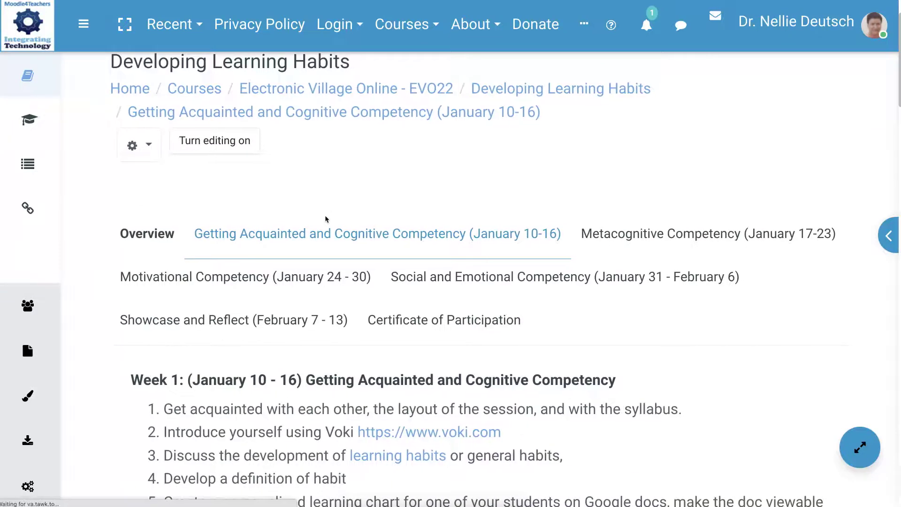
scroll(326, 218, down, 10)
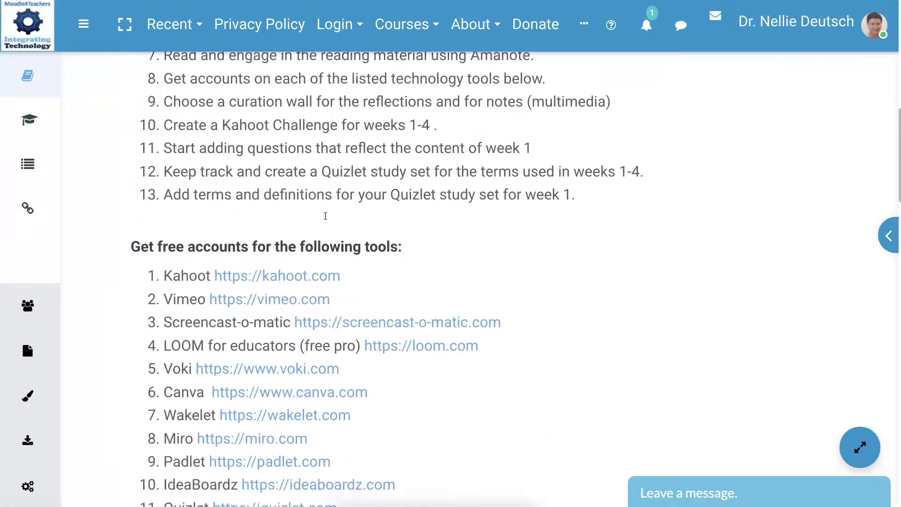
scroll(325, 216, up, 12)
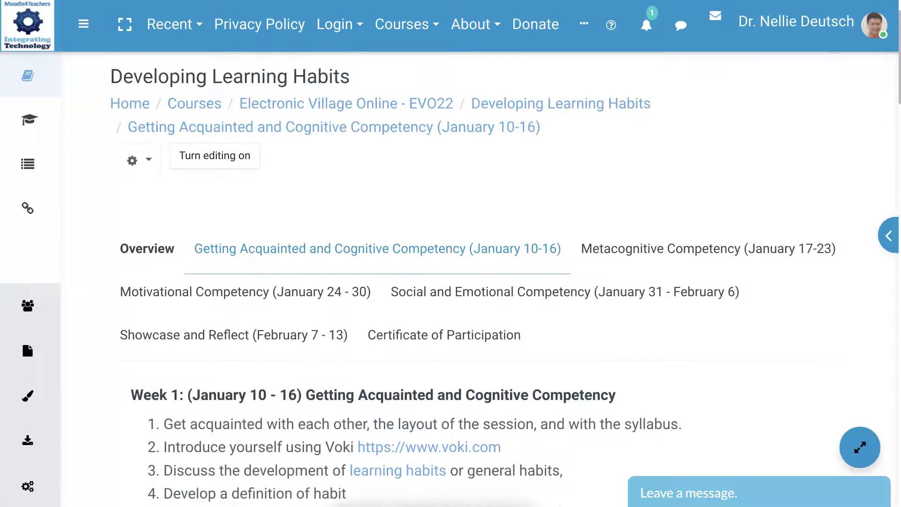
scroll(405, 264, down, 18)
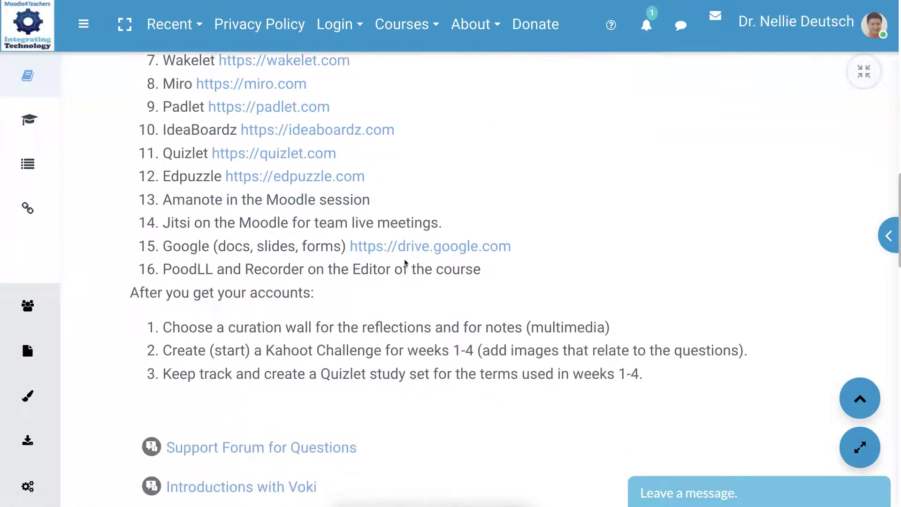
scroll(405, 263, down, 4)
click(311, 264)
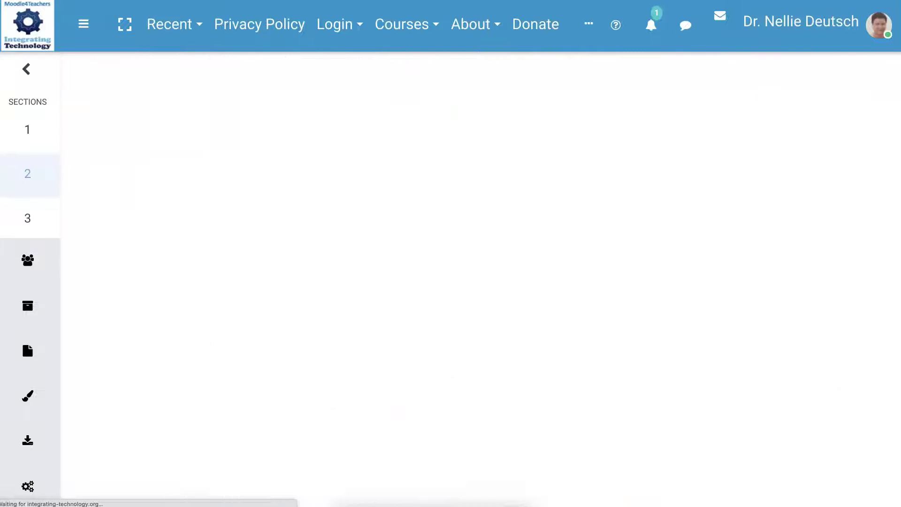
Open the 'test' discussion and read through its post with the embedded media player.
scroll(329, 291, down, 2)
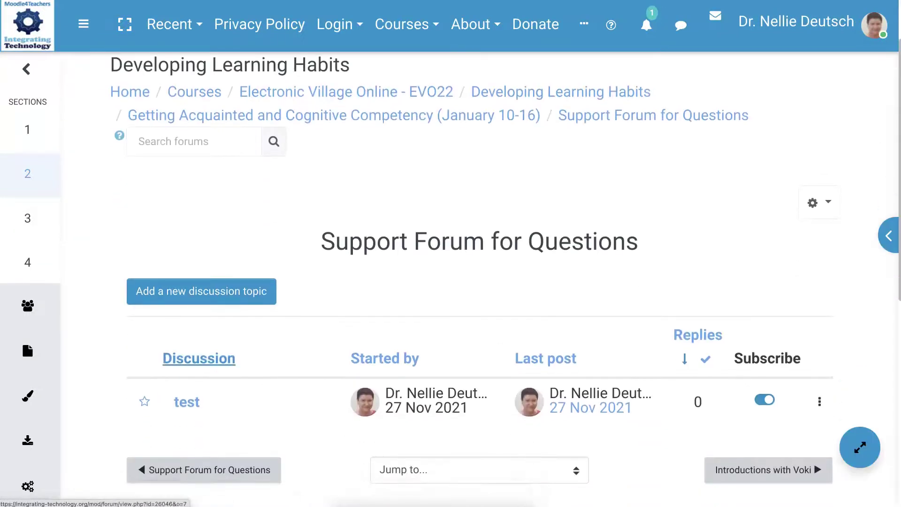
click(187, 403)
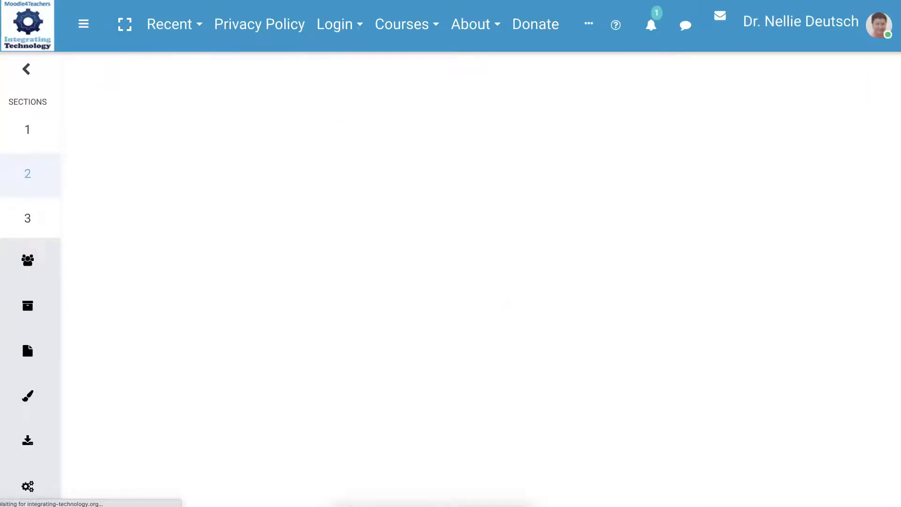
scroll(495, 302, down, 4)
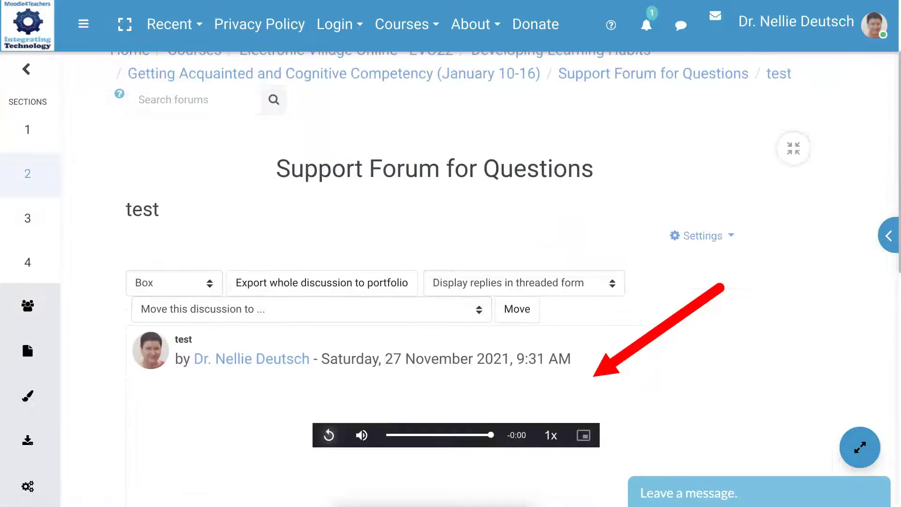
scroll(479, 243, down, 1)
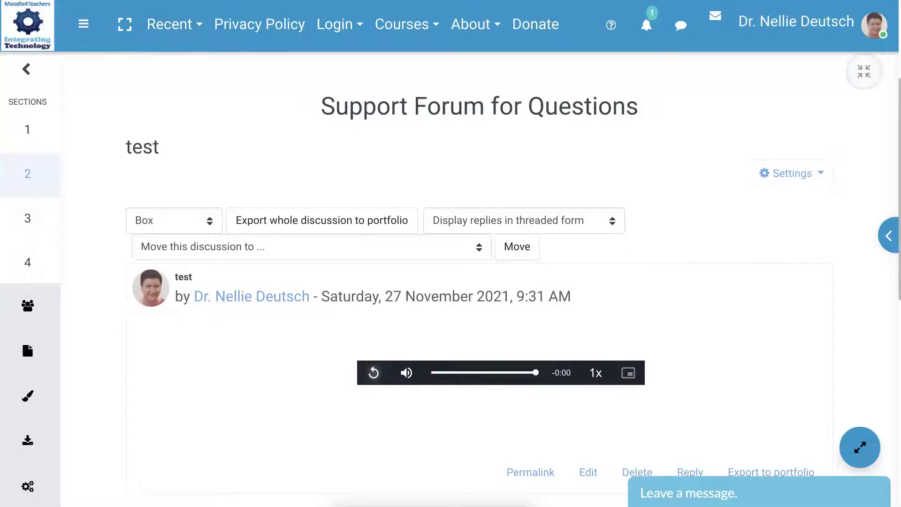
scroll(251, 113, up, 3)
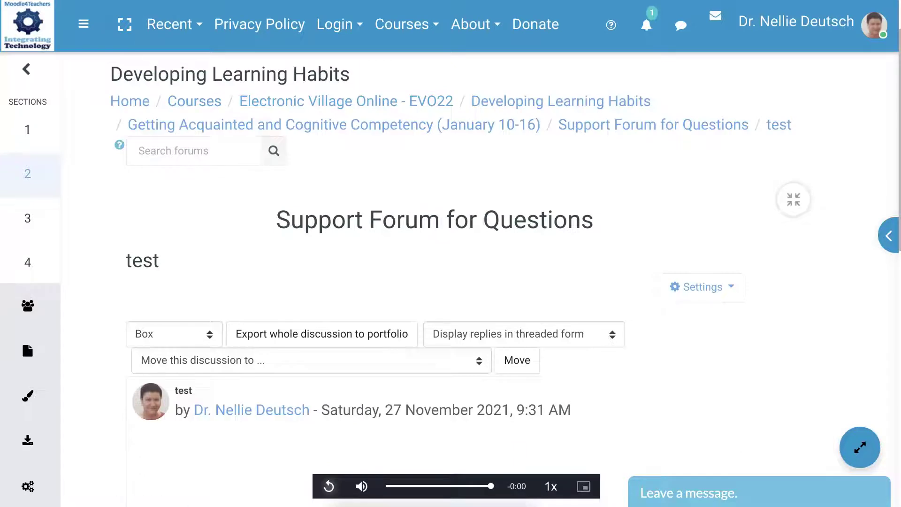
scroll(610, 197, up, 2)
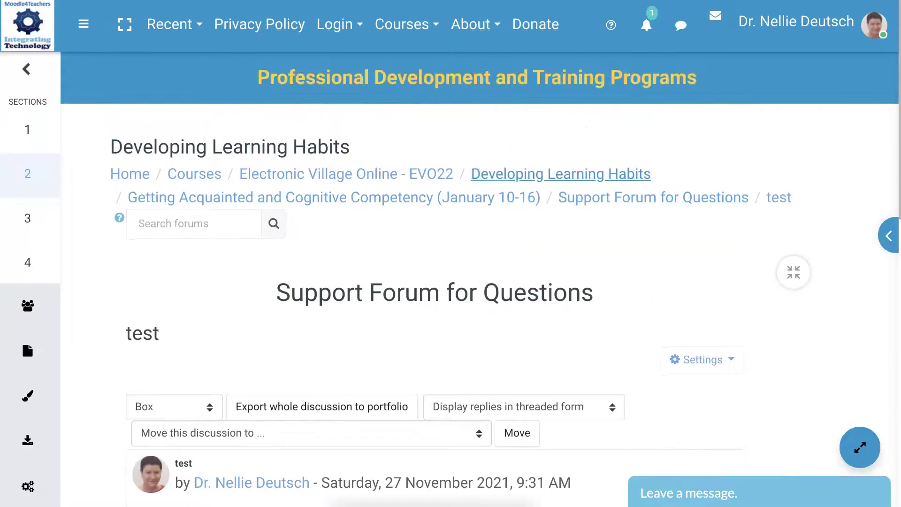
Back on Developing Learning Habits, view its Edit course settings page, then return to the course.
click(538, 181)
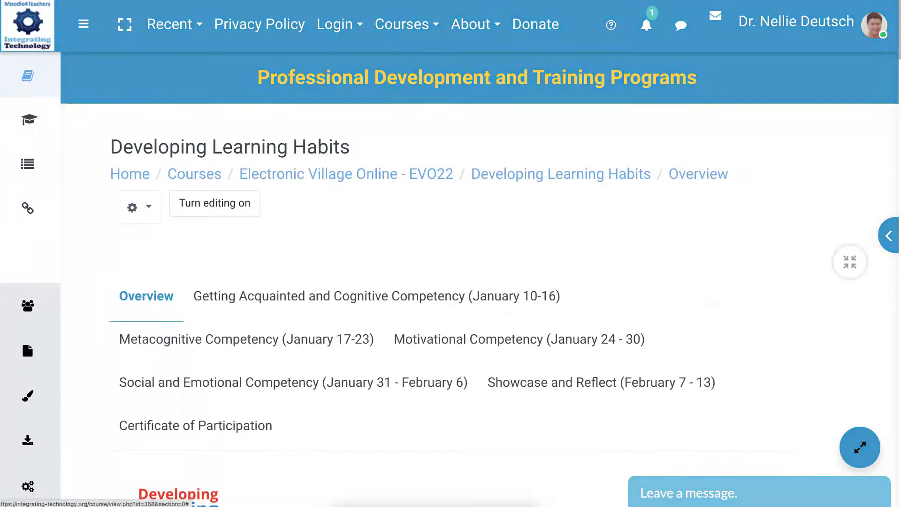
click(146, 207)
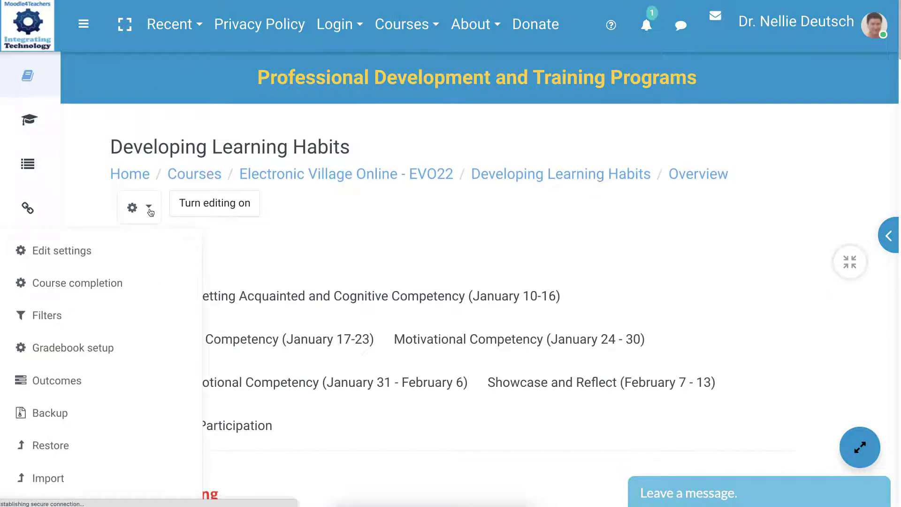
click(70, 251)
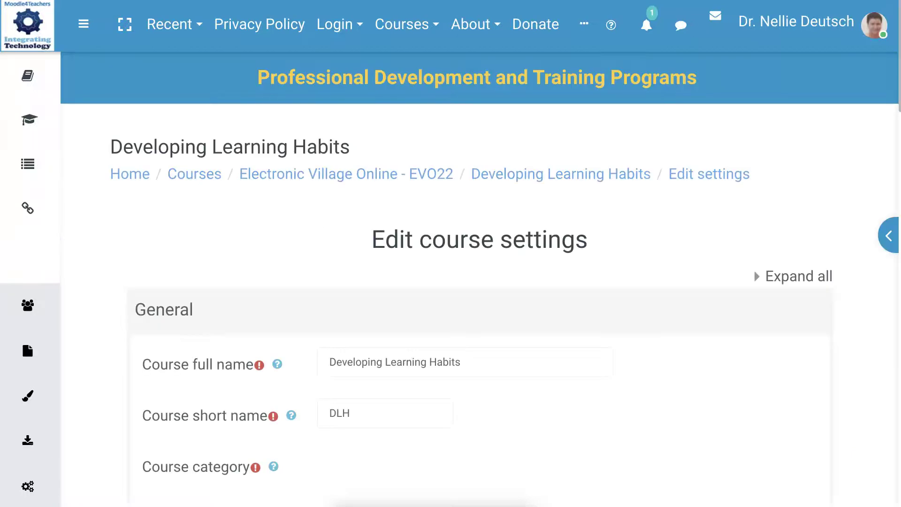
scroll(317, 225, down, 1)
scroll(318, 225, down, 3)
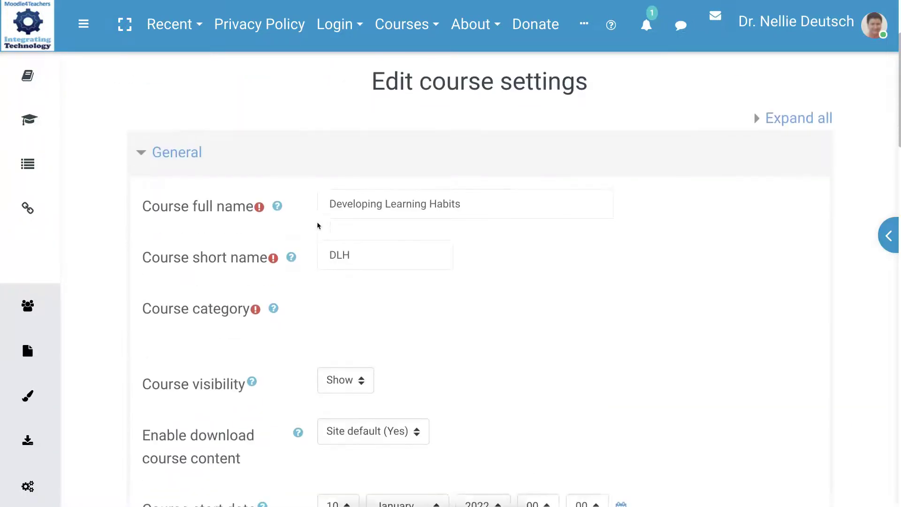
scroll(317, 223, up, 4)
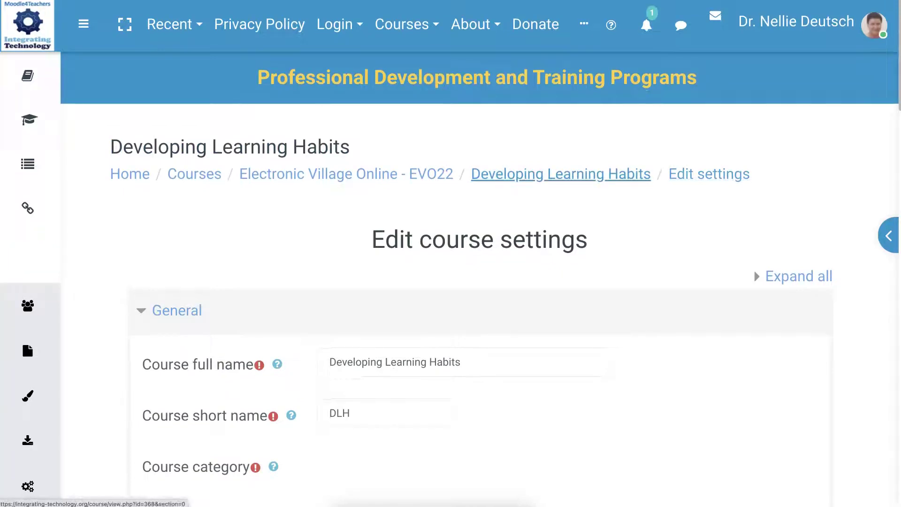
click(592, 178)
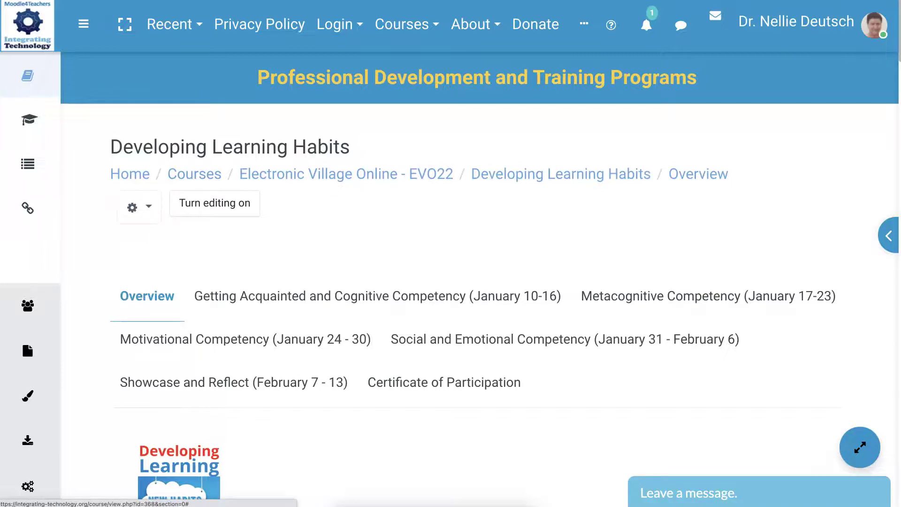
Open the course's Filters page from the gear menu and scroll through its default filter states.
click(147, 207)
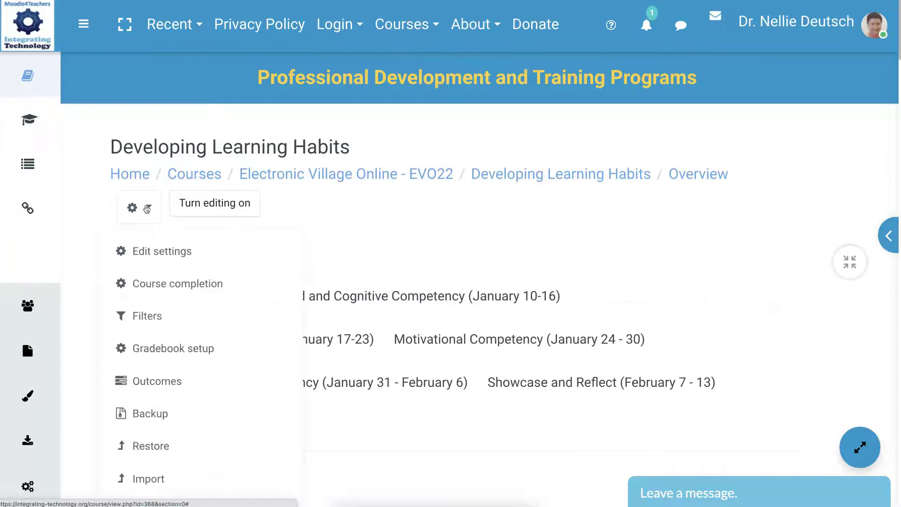
scroll(78, 315, down, 3)
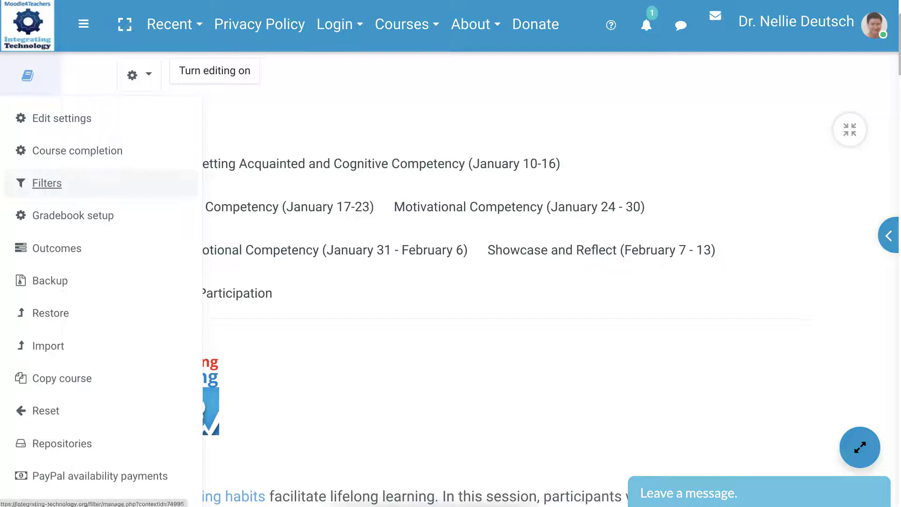
mouse_move(27, 164)
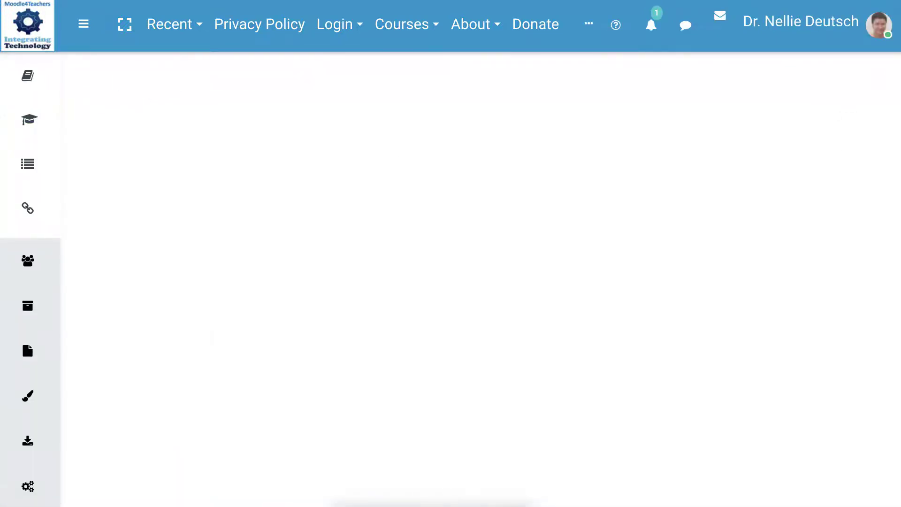
scroll(523, 279, down, 3)
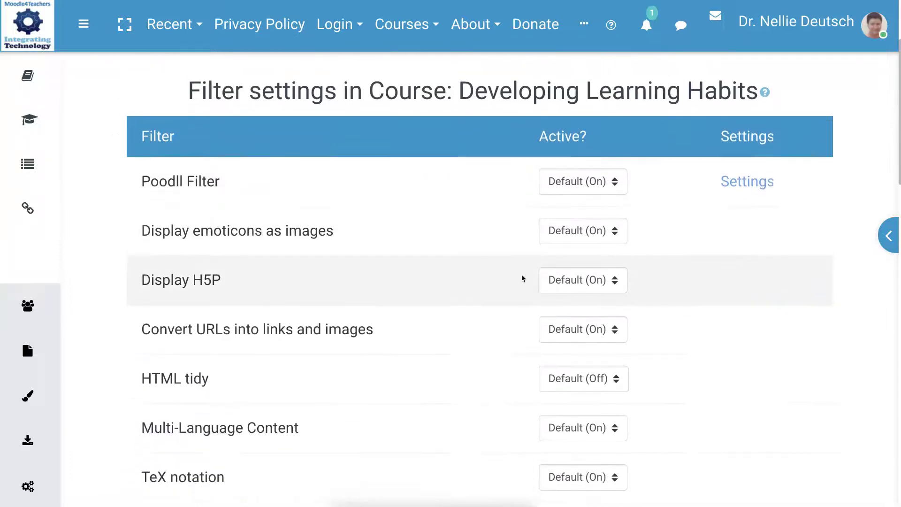
scroll(522, 279, down, 1)
scroll(522, 278, down, 2)
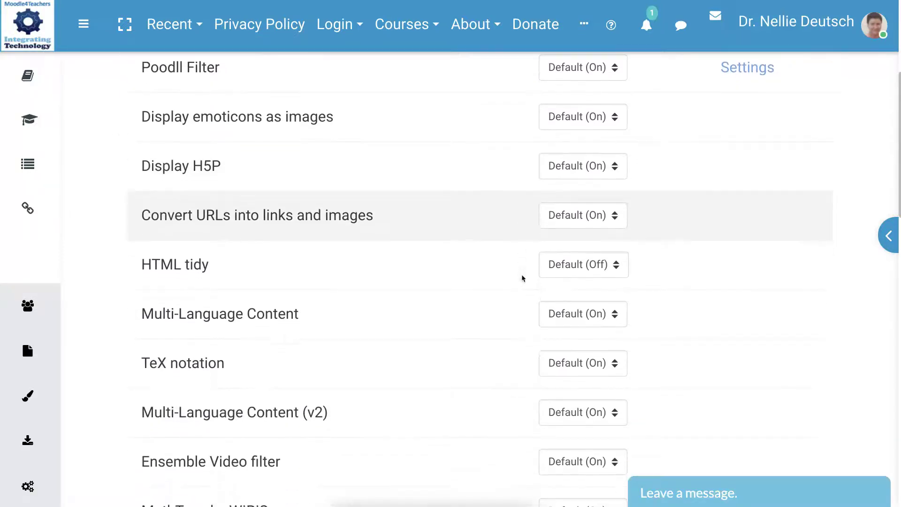